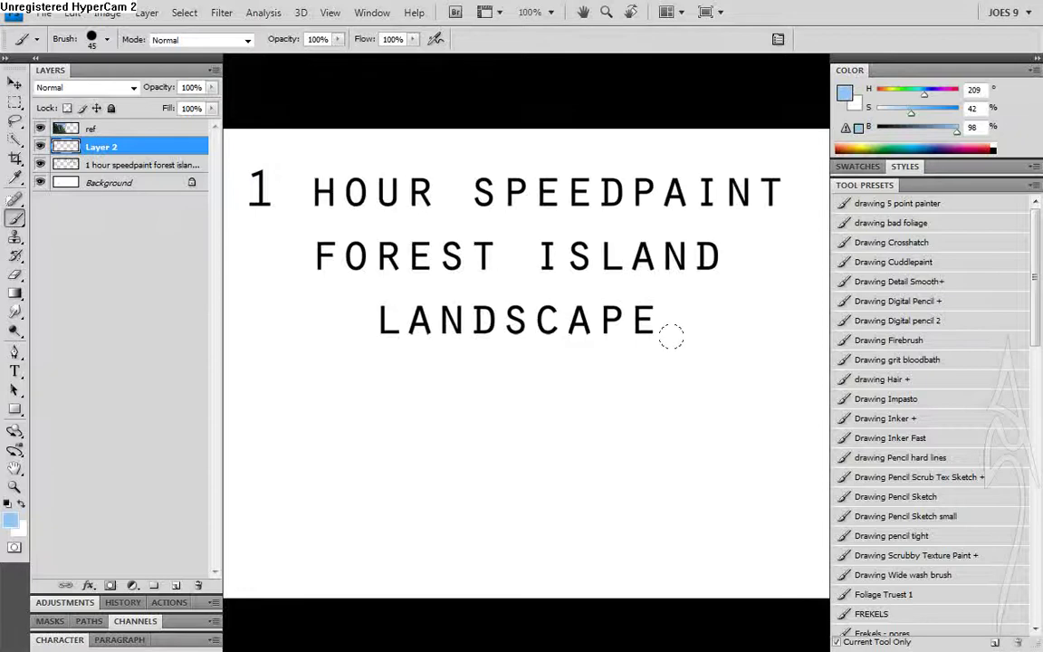
# Step: Hide the interface and paint blue sky across the top of the painting
pyautogui.press('f')
pyautogui.press('f')
pyautogui.moveTo(501, 296)
pyautogui.mouseDown()
pyautogui.moveTo(771, 208)
pyautogui.moveTo(831, 256)
pyautogui.moveTo(844, 167)
pyautogui.moveTo(885, 335)
pyautogui.moveTo(570, 229)
pyautogui.moveTo(575, 476)
pyautogui.moveTo(681, 484)
pyautogui.moveTo(589, 484)
pyautogui.mouseUp()
# Step: Paint the grey rock mass with dark left-side shading and a dark waterline, plus white clouds near the spire
pyautogui.moveTo(727, 374)
pyautogui.mouseDown()
pyautogui.moveTo(549, 238)
pyautogui.moveTo(596, 226)
pyautogui.moveTo(649, 318)
pyautogui.moveTo(611, 378)
pyautogui.moveTo(579, 271)
pyautogui.moveTo(675, 233)
pyautogui.moveTo(773, 269)
pyautogui.moveTo(530, 449)
pyautogui.moveTo(817, 436)
pyautogui.mouseUp()
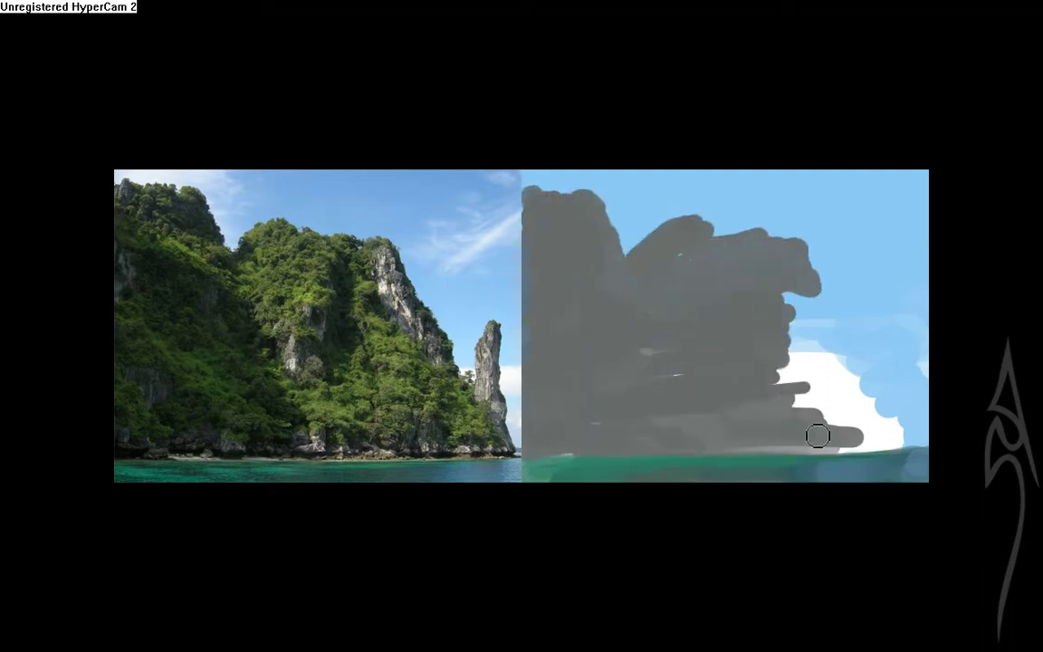
pyautogui.moveTo(644, 281)
pyautogui.mouseDown()
pyautogui.moveTo(657, 349)
pyautogui.moveTo(530, 286)
pyautogui.moveTo(704, 384)
pyautogui.moveTo(742, 425)
pyautogui.moveTo(689, 331)
pyautogui.moveTo(748, 446)
pyautogui.mouseUp()
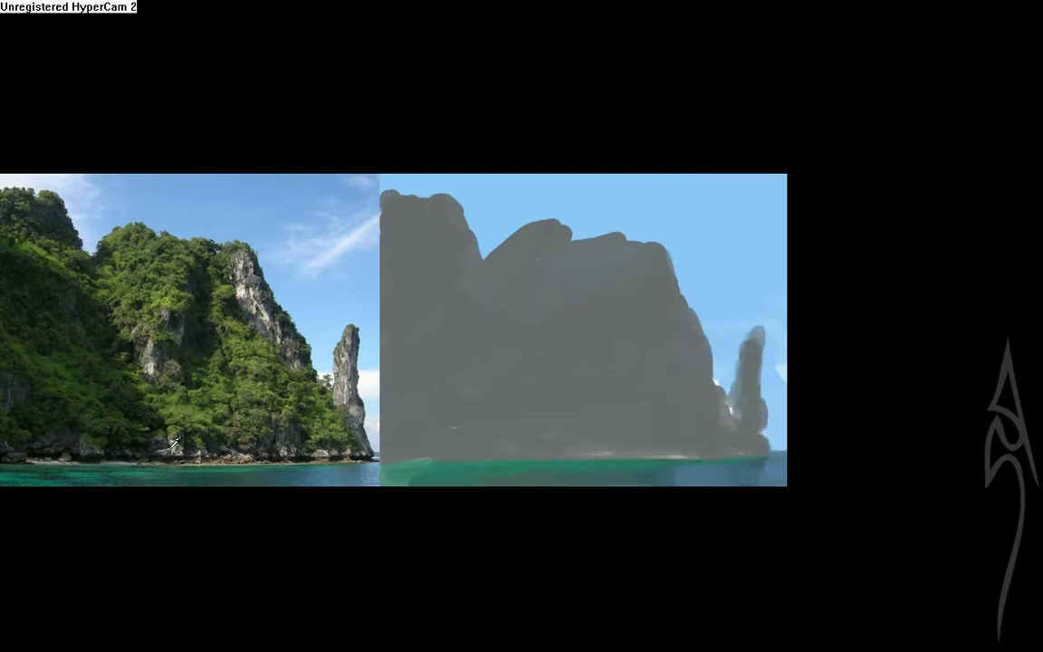
pyautogui.moveTo(174, 444); pyautogui.dragTo(203, 437)
pyautogui.moveTo(452, 227)
pyautogui.mouseDown()
pyautogui.moveTo(461, 425)
pyautogui.moveTo(534, 271)
pyautogui.moveTo(470, 416)
pyautogui.moveTo(591, 456)
pyautogui.moveTo(601, 437)
pyautogui.moveTo(489, 444)
pyautogui.moveTo(668, 315)
pyautogui.moveTo(640, 370)
pyautogui.moveTo(724, 368)
pyautogui.moveTo(771, 347)
pyautogui.moveTo(827, 446)
pyautogui.moveTo(724, 449)
pyautogui.moveTo(793, 439)
pyautogui.mouseUp()
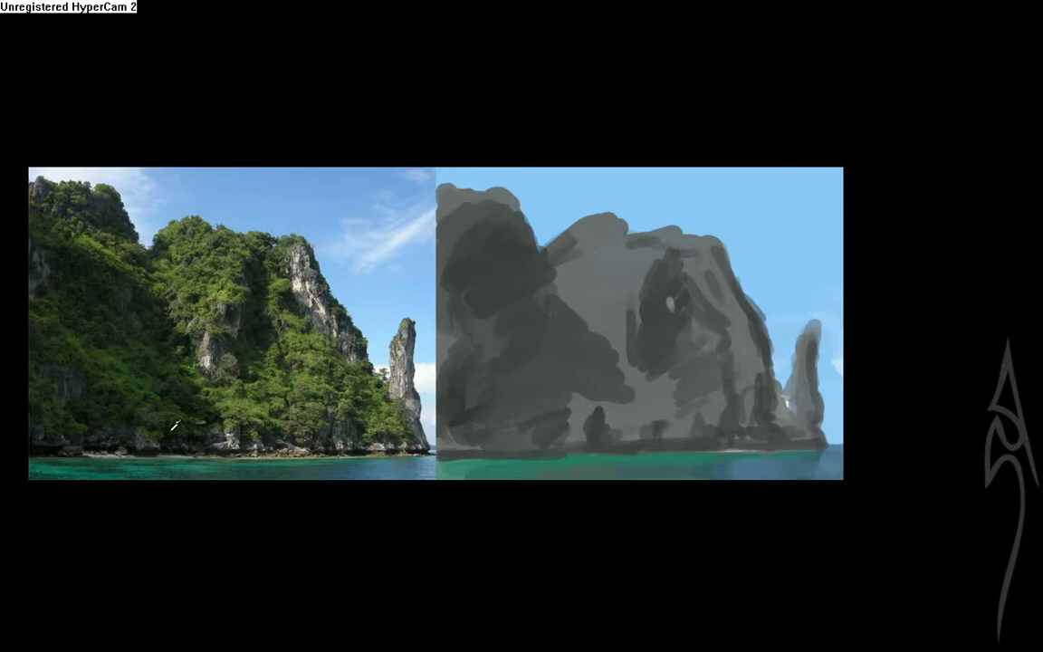
pyautogui.moveTo(669, 303)
pyautogui.mouseDown()
pyautogui.moveTo(654, 319)
pyautogui.moveTo(460, 314)
pyautogui.moveTo(517, 449)
pyautogui.moveTo(603, 425)
pyautogui.moveTo(711, 425)
pyautogui.mouseUp()
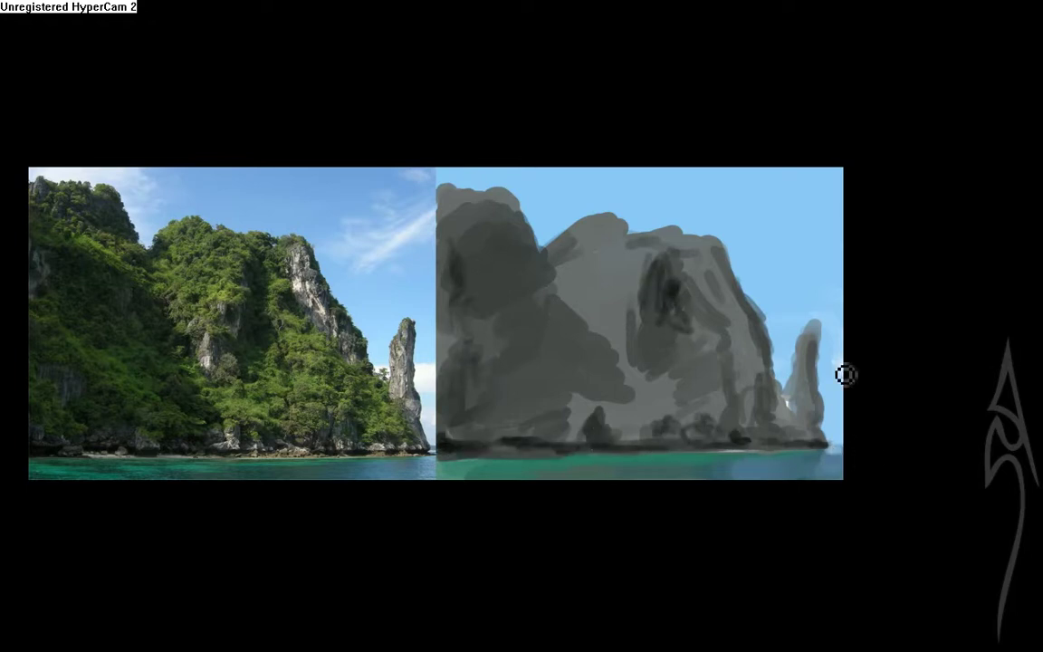
pyautogui.moveTo(845, 373)
pyautogui.mouseDown()
pyautogui.moveTo(845, 433)
pyautogui.moveTo(854, 328)
pyautogui.mouseUp()
pyautogui.moveTo(435, 172)
pyautogui.mouseDown()
pyautogui.moveTo(534, 200)
pyautogui.moveTo(474, 196)
pyautogui.moveTo(638, 214)
pyautogui.moveTo(745, 172)
pyautogui.moveTo(831, 228)
pyautogui.moveTo(850, 206)
pyautogui.mouseUp()
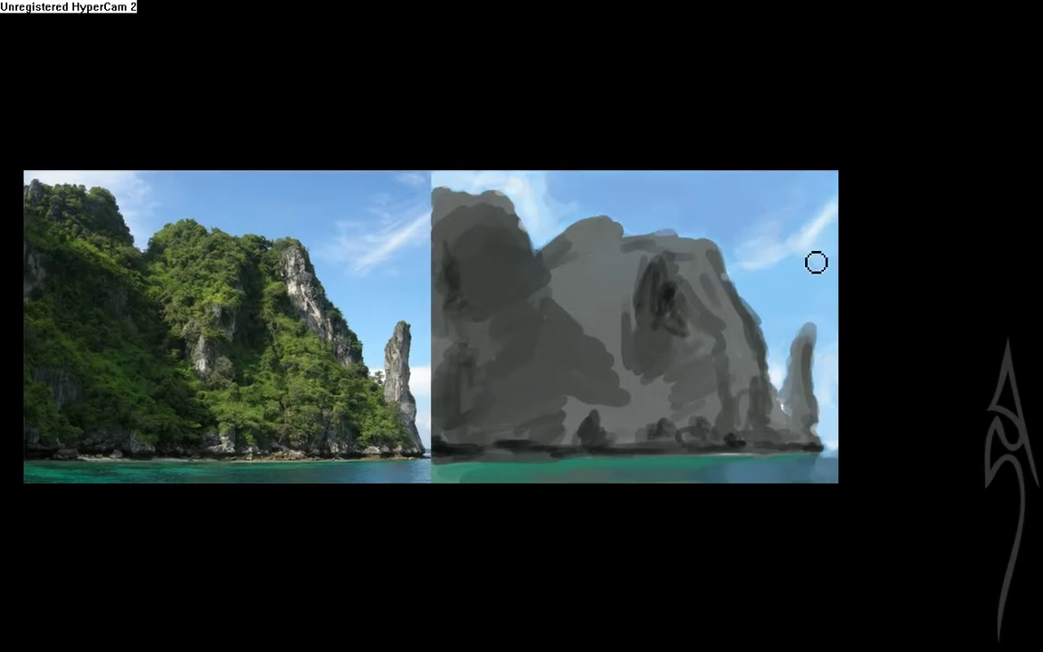
# Step: Add light highlights on the rock face and repaint the water below the shoreline an even teal
pyautogui.moveTo(568, 432); pyautogui.dragTo(588, 289)
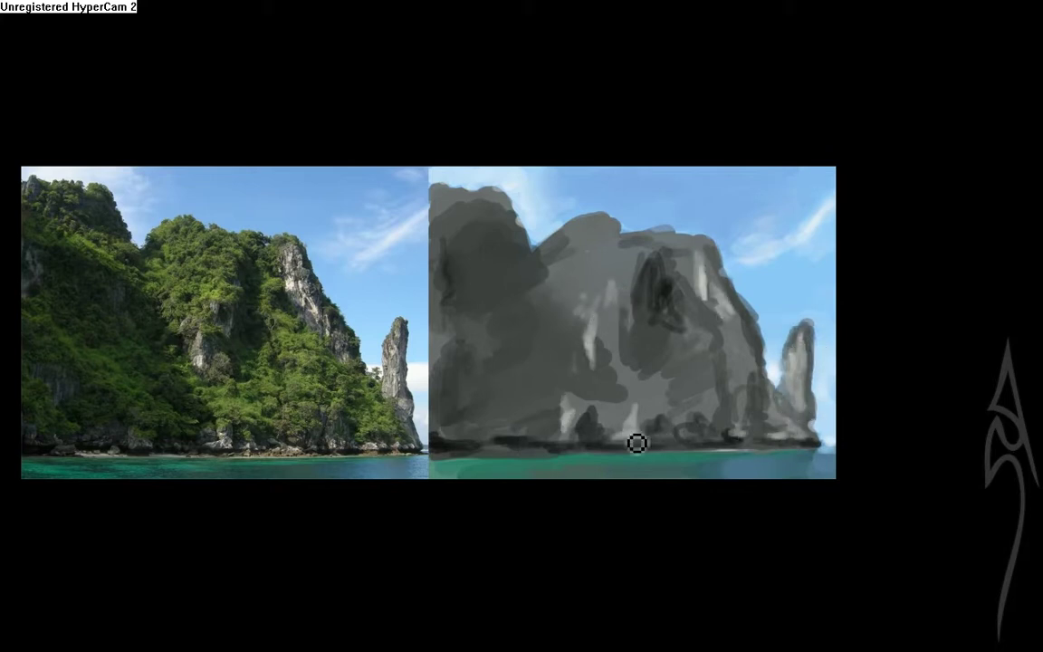
pyautogui.moveTo(552, 445); pyautogui.dragTo(459, 466)
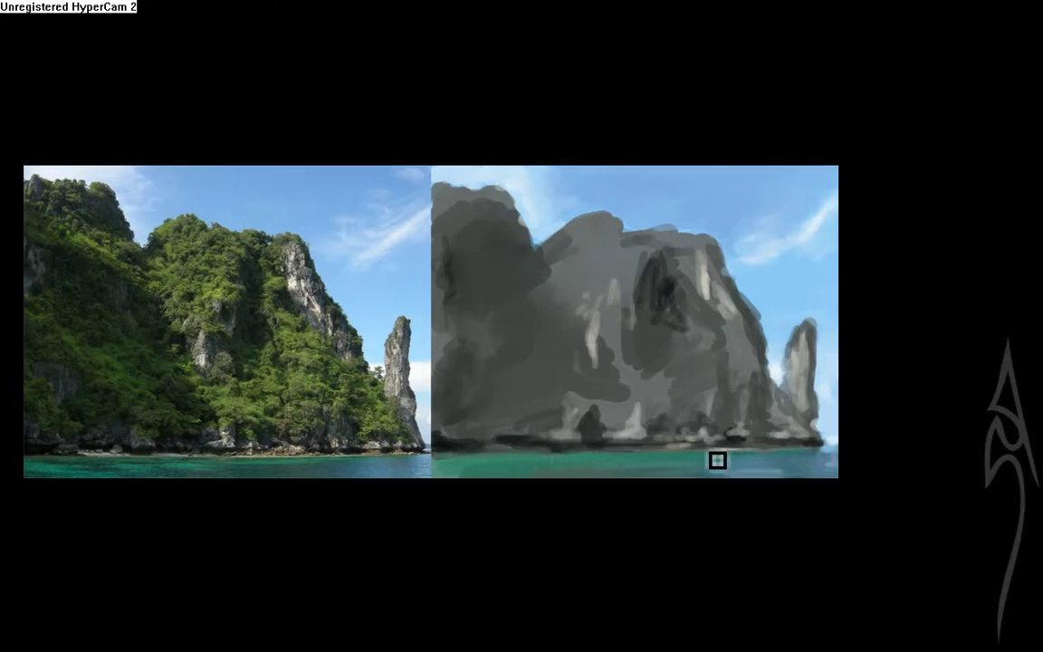
pyautogui.hotkey('ctrl', '+')
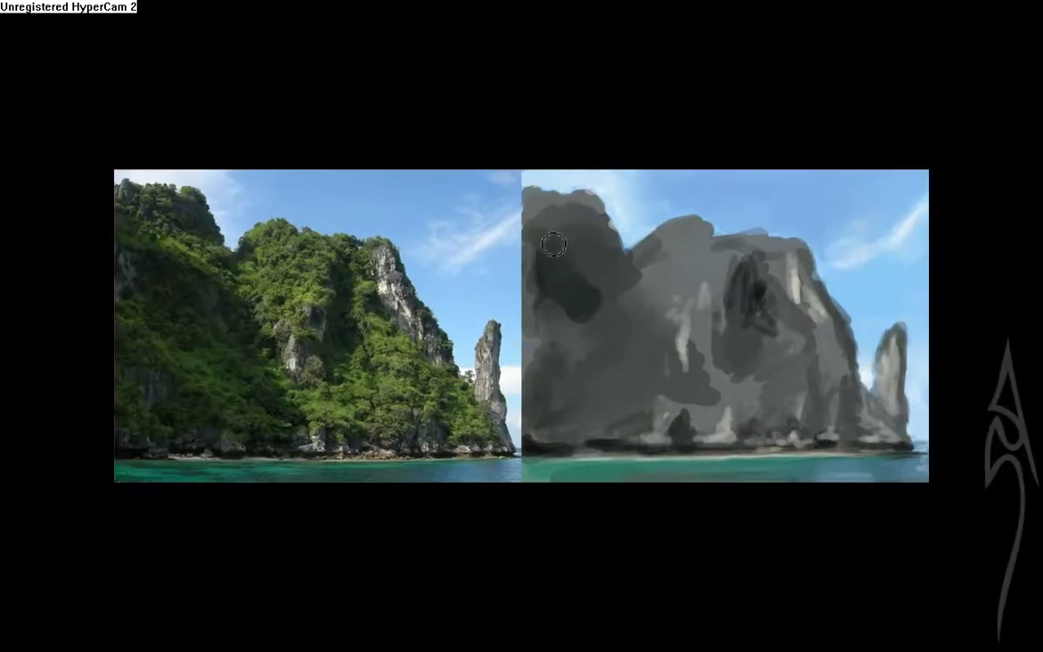
# Step: Darken the rock's left side, upper-left peak, centre and lower areas
pyautogui.moveTo(553, 244)
pyautogui.mouseDown()
pyautogui.moveTo(566, 333)
pyautogui.moveTo(543, 362)
pyautogui.moveTo(566, 356)
pyautogui.moveTo(644, 264)
pyautogui.moveTo(628, 338)
pyautogui.moveTo(674, 227)
pyautogui.moveTo(697, 344)
pyautogui.moveTo(805, 273)
pyautogui.moveTo(688, 251)
pyautogui.moveTo(665, 400)
pyautogui.moveTo(561, 423)
pyautogui.moveTo(767, 423)
pyautogui.moveTo(688, 325)
pyautogui.moveTo(724, 289)
pyautogui.moveTo(771, 400)
pyautogui.mouseUp()
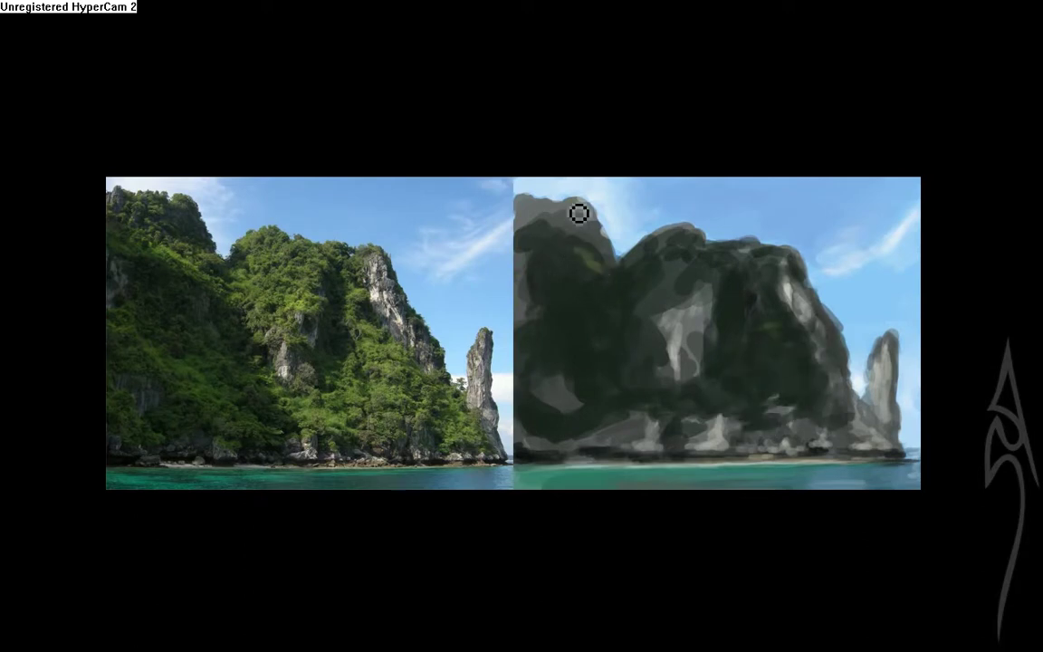
pyautogui.moveTo(579, 212)
pyautogui.mouseDown()
pyautogui.moveTo(563, 237)
pyautogui.moveTo(584, 222)
pyautogui.moveTo(573, 286)
pyautogui.moveTo(637, 334)
pyautogui.mouseUp()
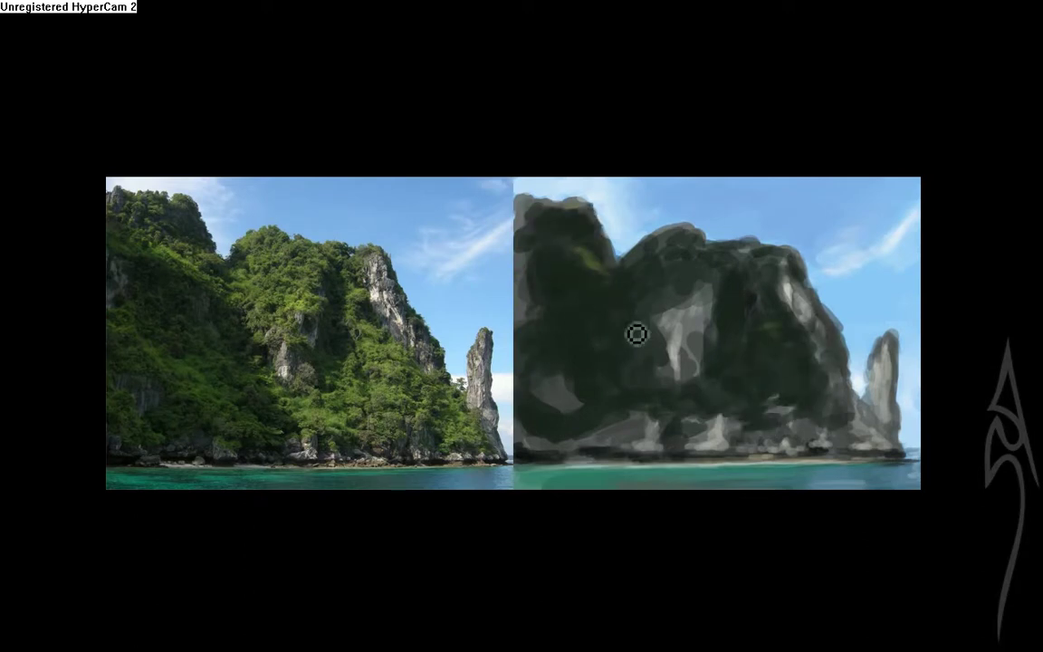
pyautogui.moveTo(759, 282)
pyautogui.mouseDown()
pyautogui.moveTo(786, 349)
pyautogui.moveTo(853, 429)
pyautogui.mouseUp()
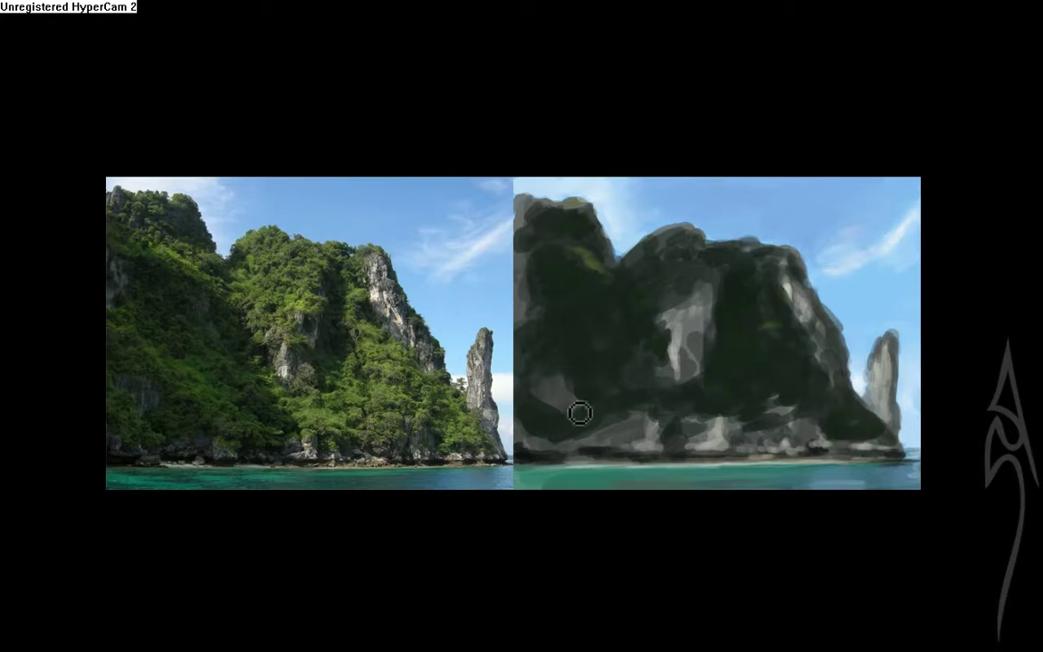
pyautogui.moveTo(580, 413)
pyautogui.mouseDown()
pyautogui.moveTo(556, 324)
pyautogui.moveTo(677, 435)
pyautogui.mouseUp()
# Step: Restore the panels, pick a foliage brush, then return to full-screen canvas view
pyautogui.press('f')
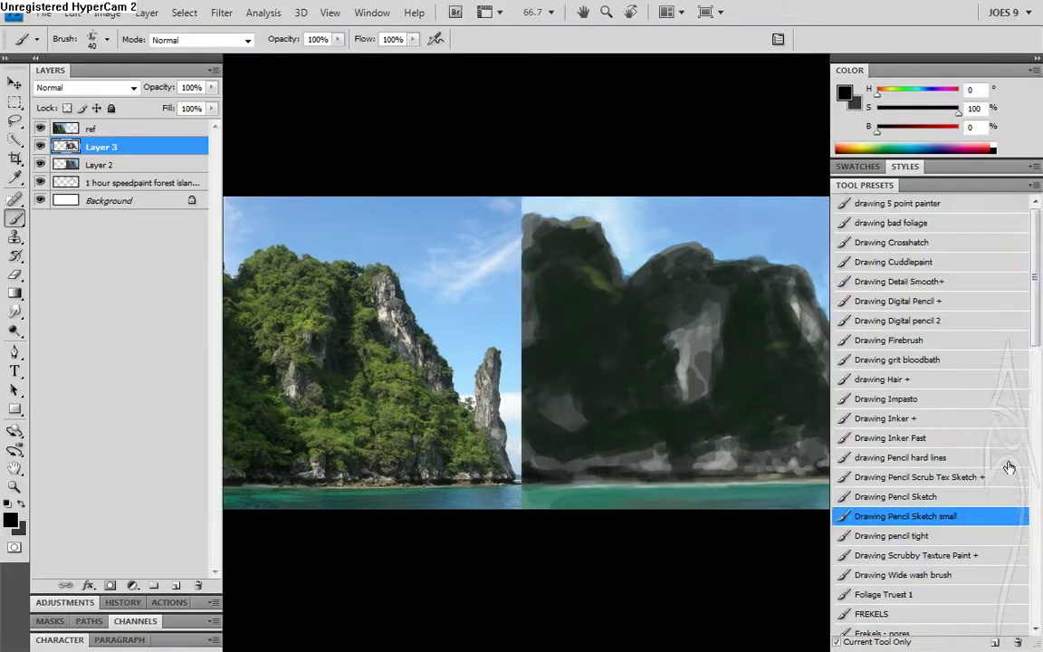
pyautogui.scroll(-5, 1010, 467)
pyautogui.scroll(5, 1009, 416)
pyautogui.click(891, 222)
pyautogui.press('f')
pyautogui.press('f')
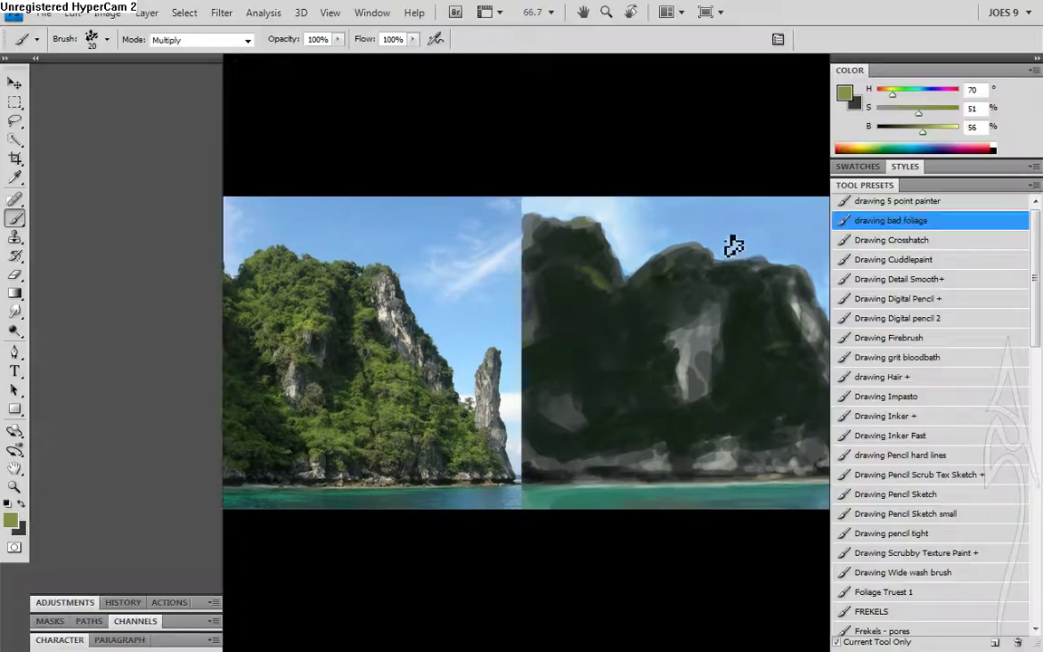
pyautogui.press('f')
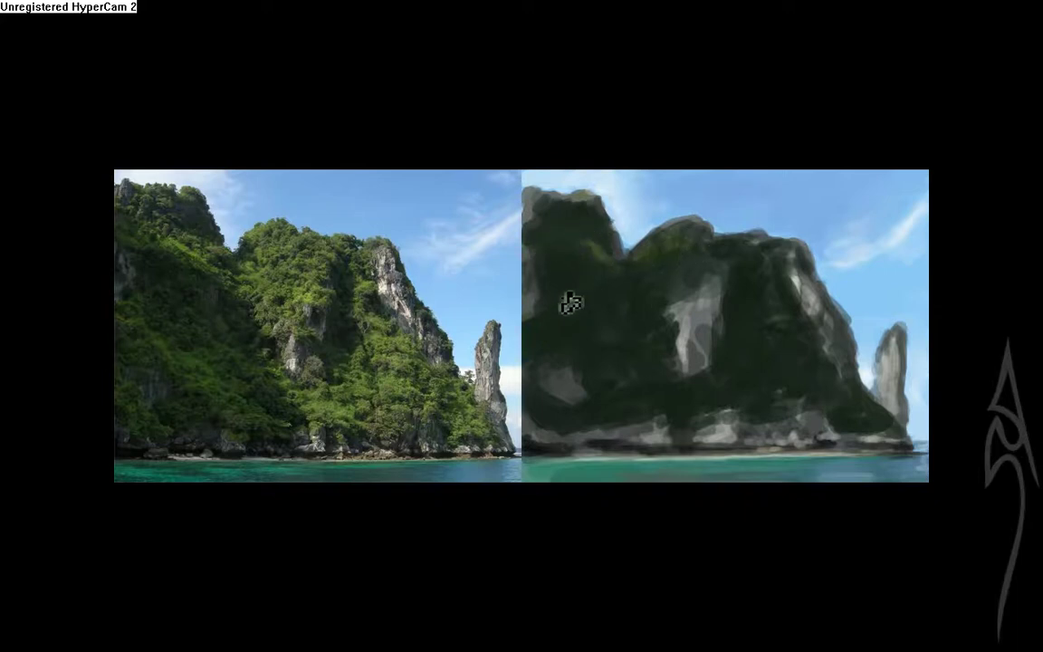
# Step: Zoom in and pan around the reference photo and painting
pyautogui.hotkey('ctrl', '+')
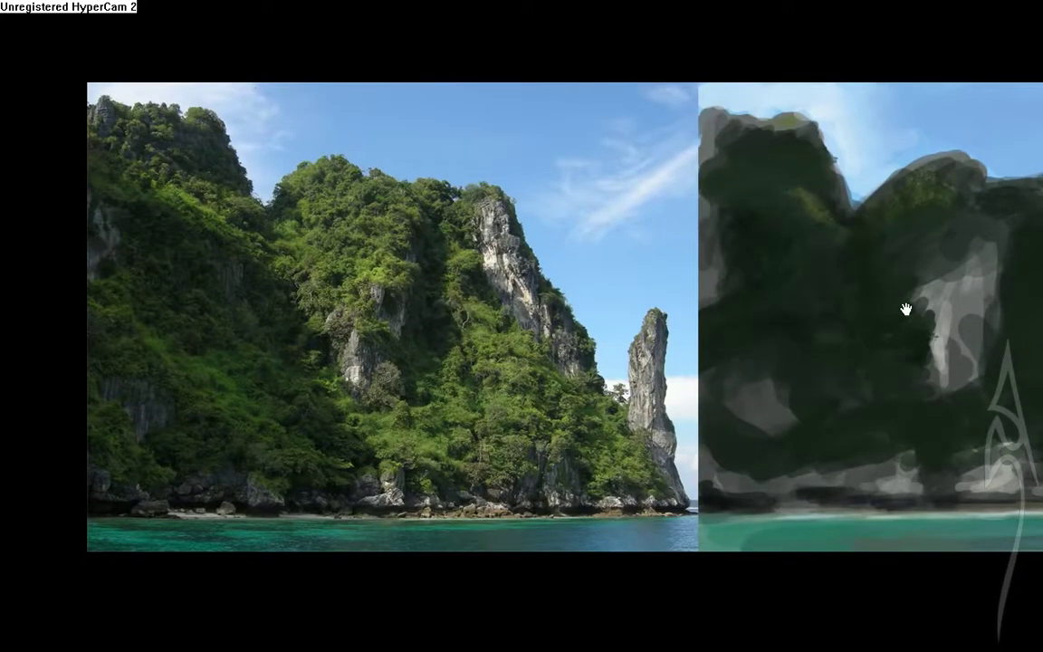
pyautogui.scroll(-1, 885, 307)
pyautogui.scroll(-1, 791, 400)
pyautogui.scroll(-1, 665, 384)
pyautogui.hscroll(3, 926, 360)
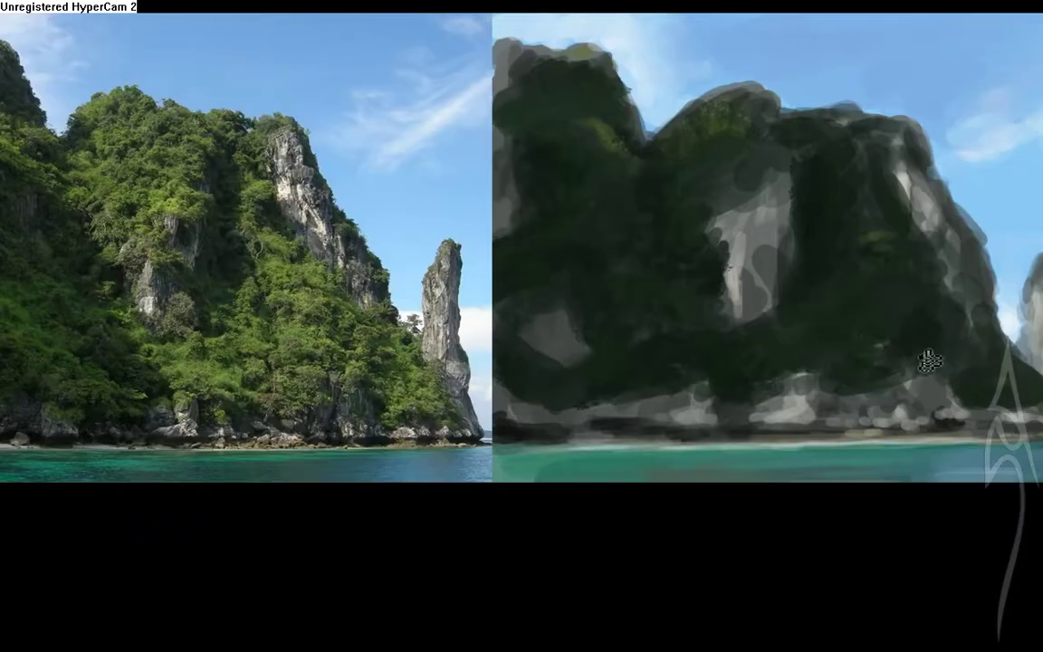
pyautogui.hscroll(2, 864, 337)
pyautogui.scroll(1, 894, 249)
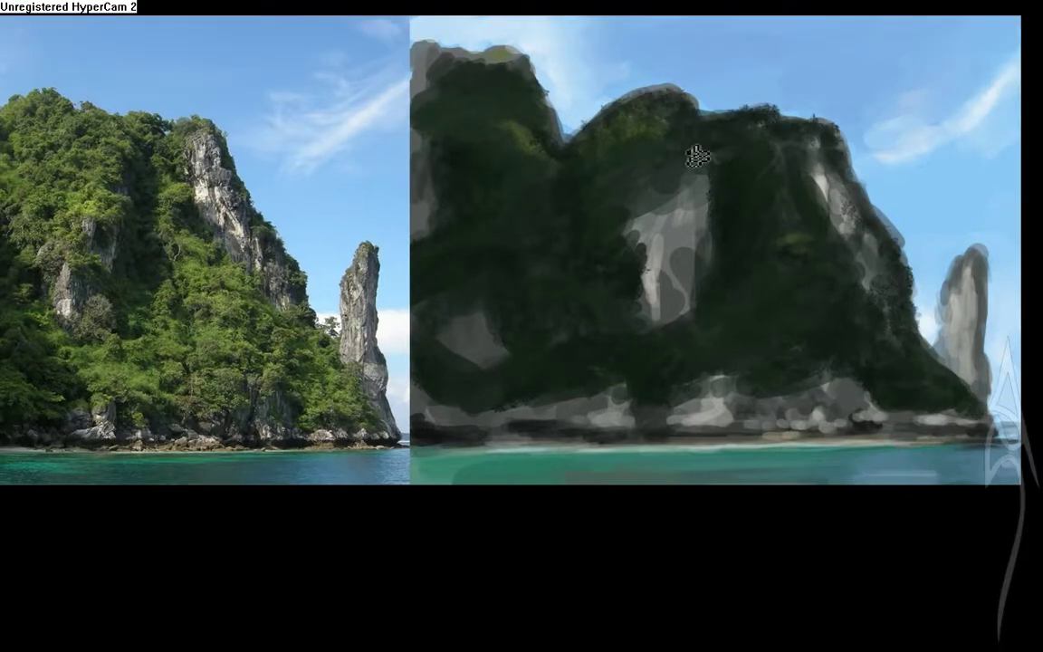
pyautogui.hscroll(-2, 669, 181)
pyautogui.hscroll(-4, 791, 144)
pyautogui.scroll(1, 791, 144)
pyautogui.hscroll(1, 719, 174)
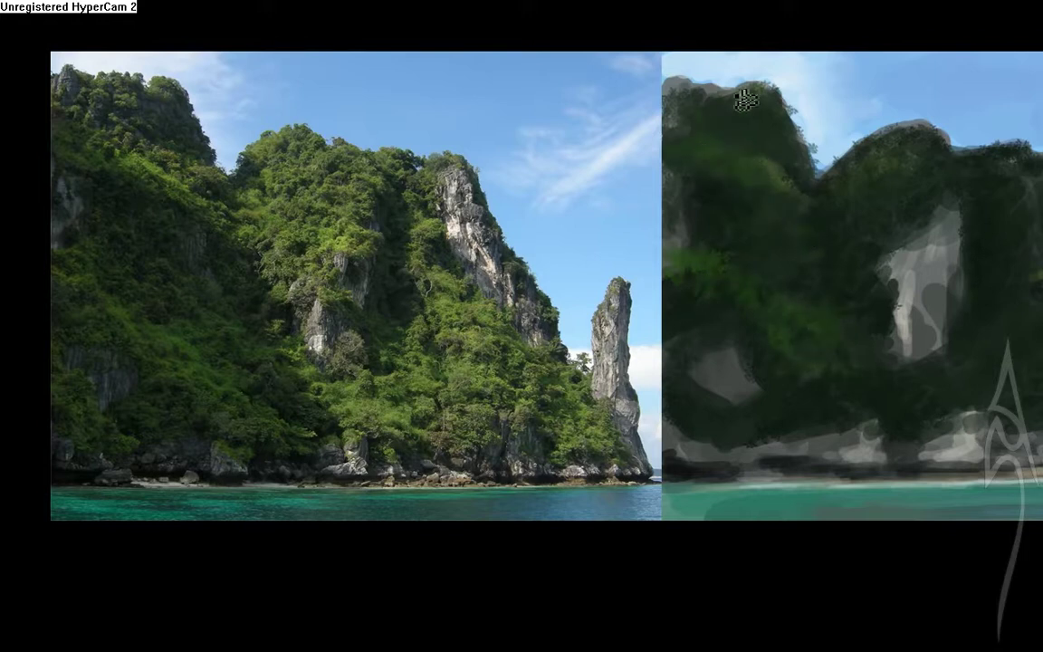
pyautogui.hscroll(2, 777, 128)
pyautogui.scroll(-1, 777, 129)
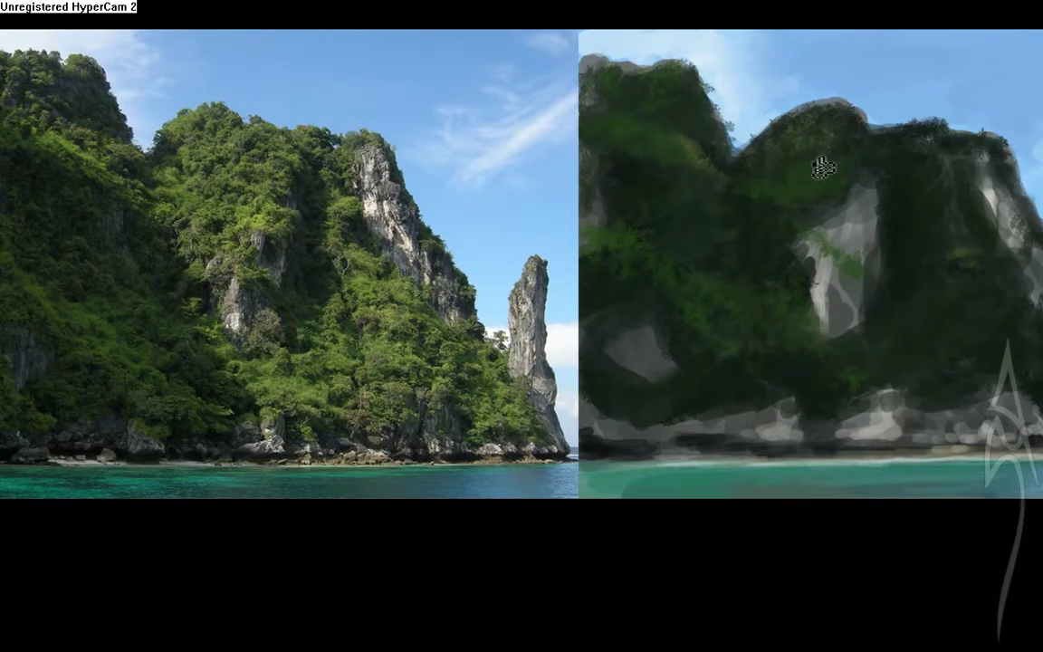
pyautogui.scroll(-1, 908, 268)
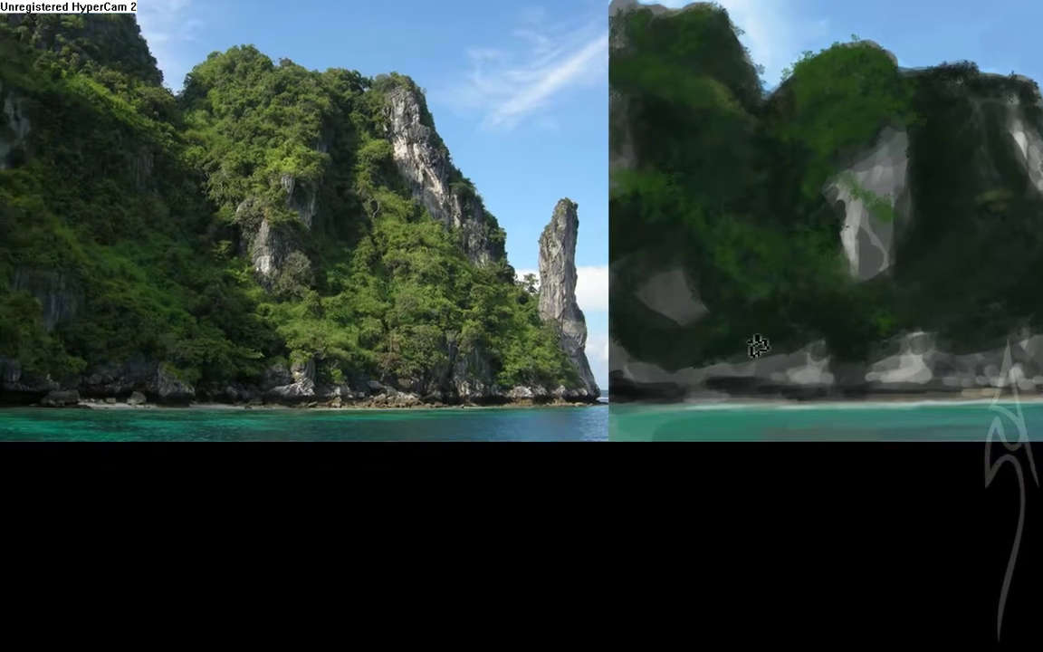
pyautogui.hscroll(-2, 725, 326)
pyautogui.scroll(-1, 725, 326)
pyautogui.hscroll(4, 725, 326)
pyautogui.scroll(1, 725, 326)
pyautogui.scroll(1, 865, 339)
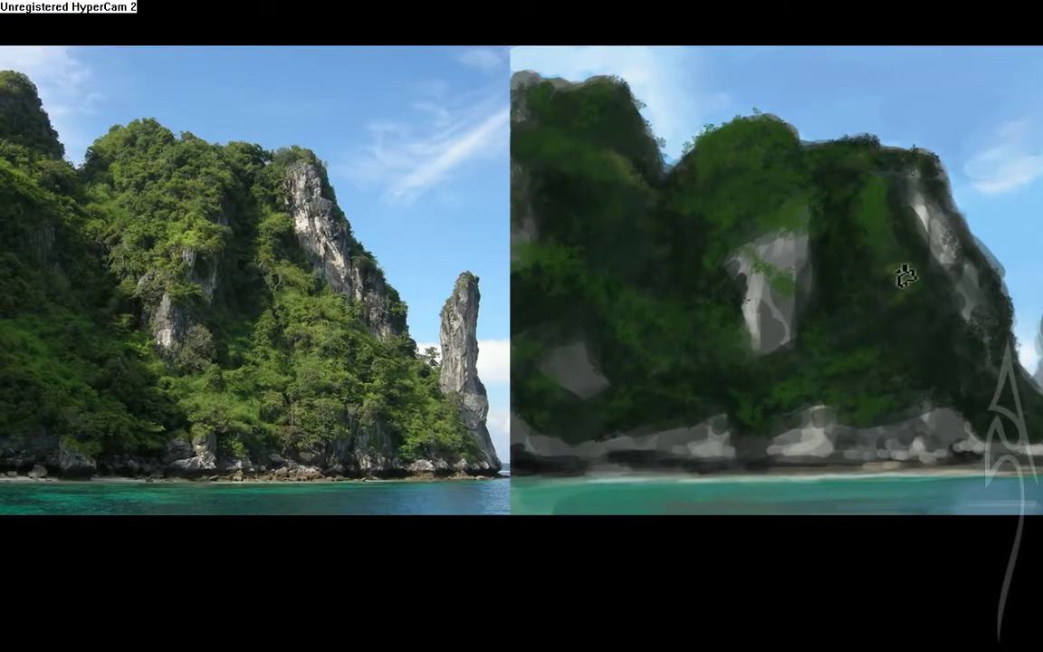
pyautogui.scroll(-1, 905, 276)
pyautogui.hscroll(2, 994, 237)
pyautogui.scroll(-1, 994, 237)
pyautogui.hscroll(-2, 720, 352)
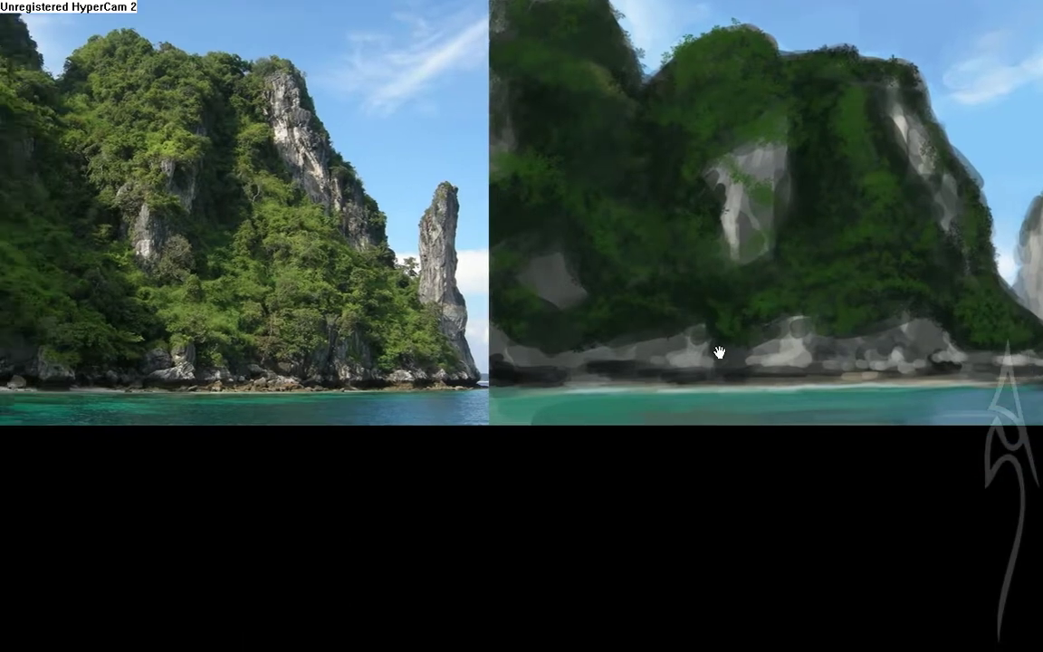
# Step: Select the Foliage Truest 1 tool preset with the panels showing
pyautogui.press('Tab')
pyautogui.click(906, 358)
pyautogui.click(905, 591)
# Step: Select the Drawing Pencil tool preset and hide the panels
pyautogui.scroll(-3, 1029, 308)
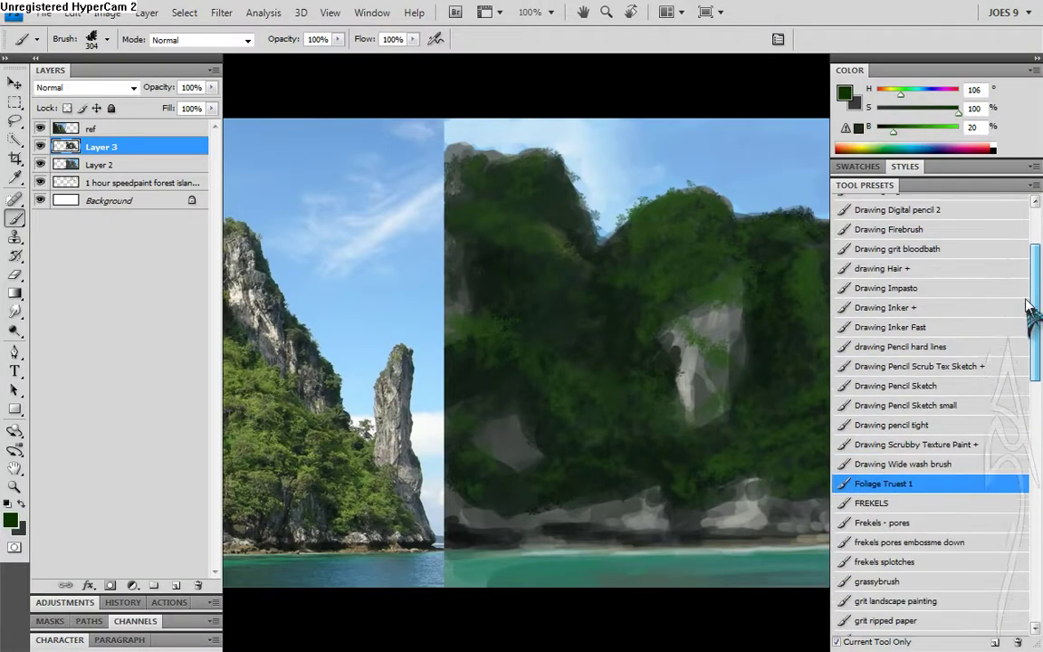
pyautogui.scroll(3, 1029, 307)
pyautogui.click(938, 322)
pyautogui.click(905, 301)
pyautogui.press('Tab')
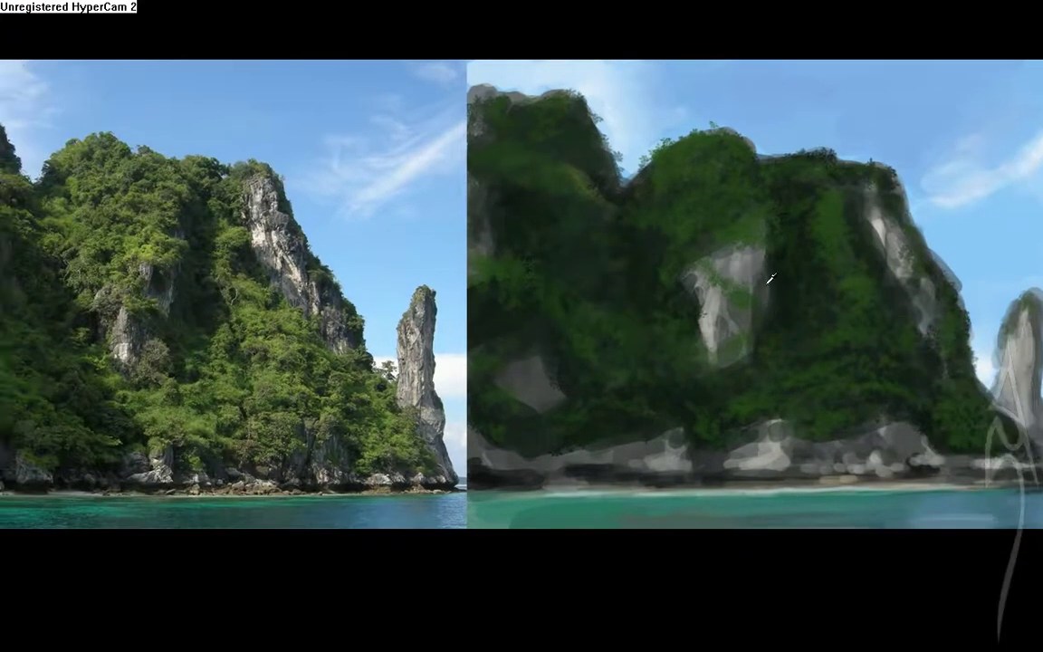
# Step: Paint a light grey rock edge along the cliff
pyautogui.scroll(-1, 708, 297)
pyautogui.hscroll(-2, 708, 297)
pyautogui.hscroll(-1, 724, 317)
pyautogui.hscroll(1, 813, 421)
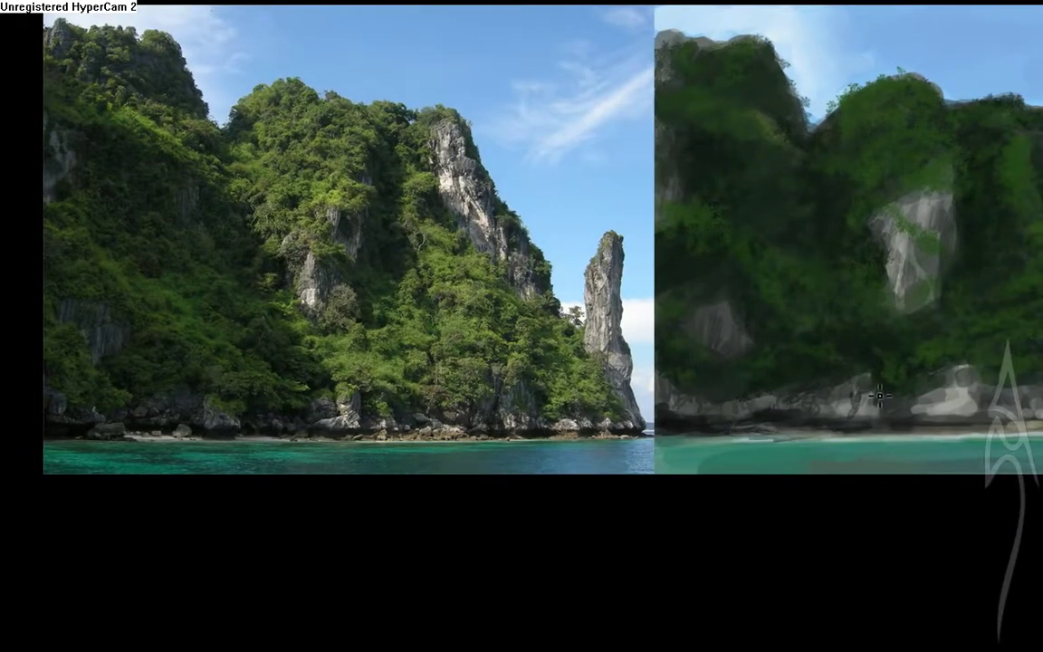
pyautogui.hscroll(1, 905, 417)
pyautogui.hscroll(1, 959, 416)
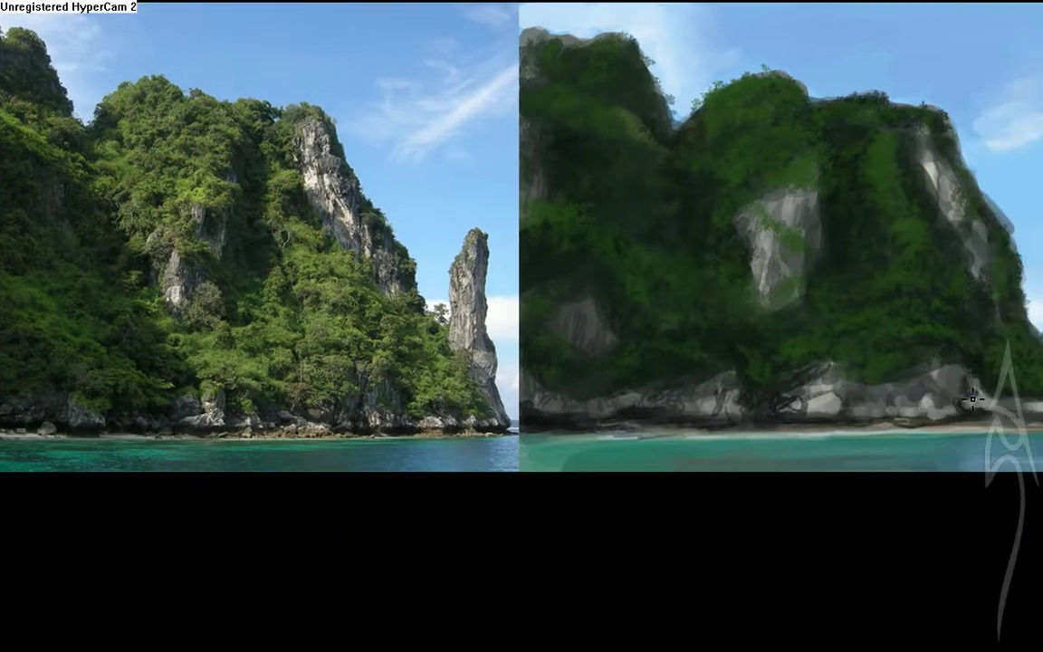
pyautogui.hscroll(-2, 809, 353)
pyautogui.hscroll(2, 805, 310)
pyautogui.scroll(1, 805, 310)
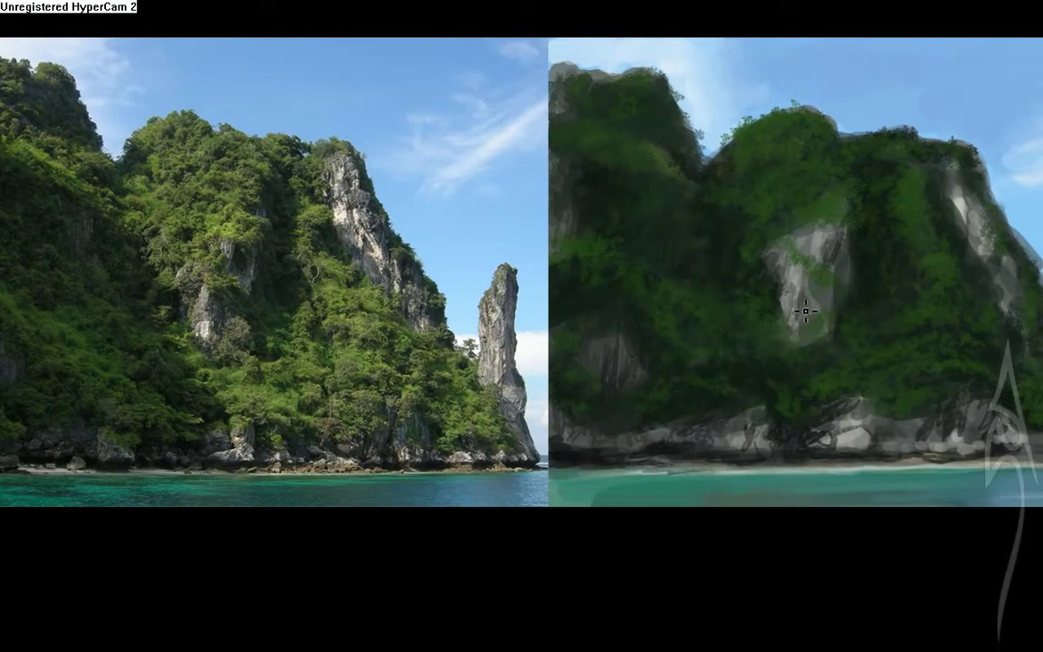
pyautogui.hscroll(1, 783, 210)
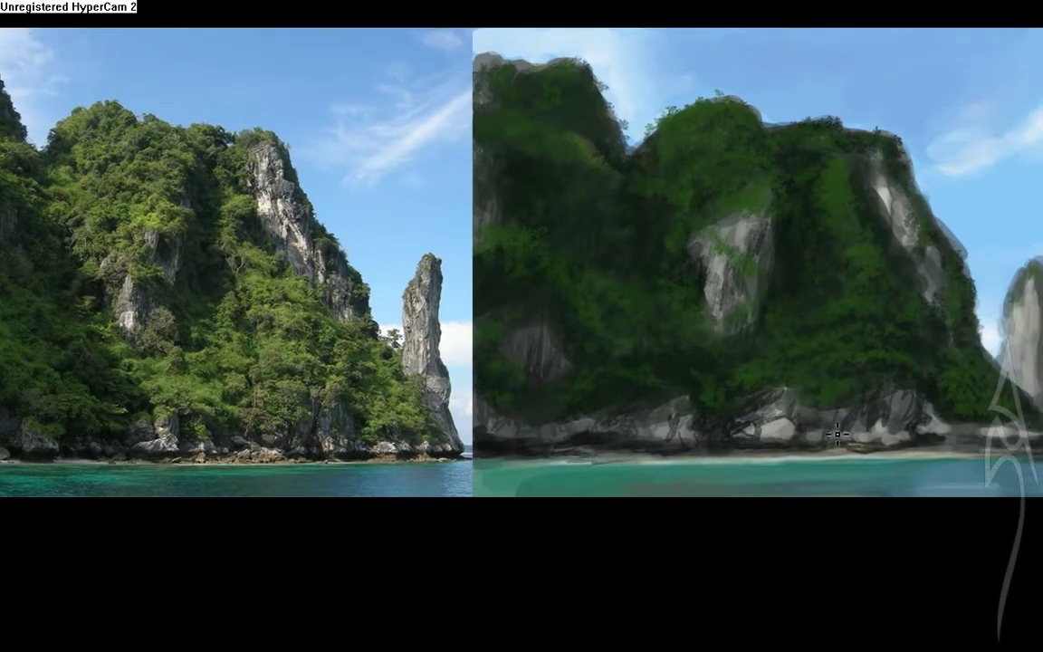
pyautogui.hscroll(1, 837, 434)
pyautogui.hscroll(2, 928, 462)
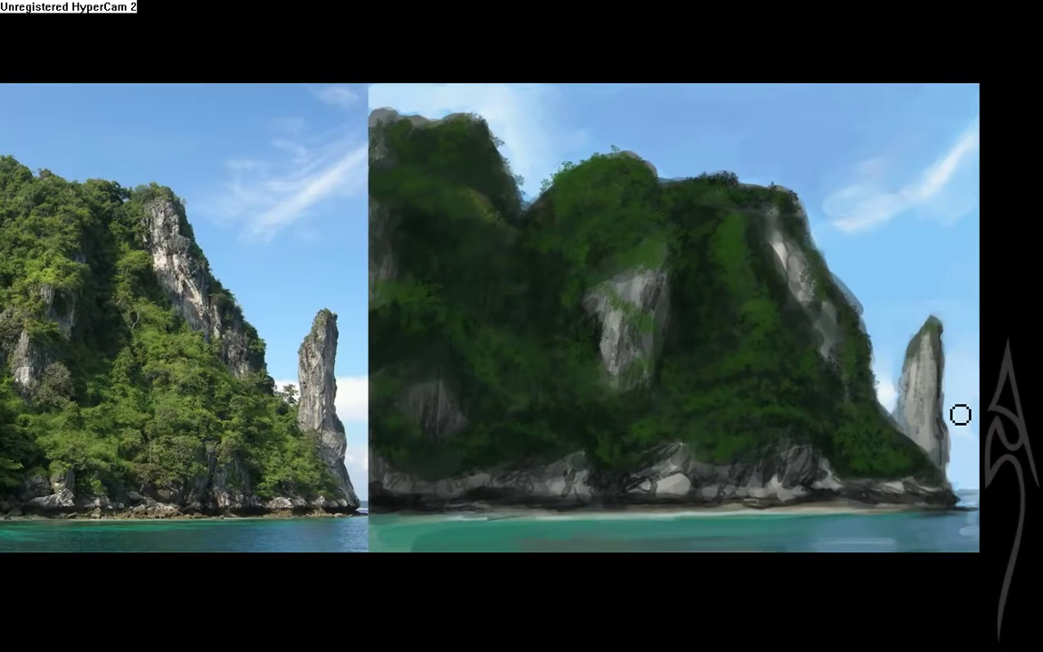
pyautogui.hscroll(-2, 891, 439)
pyautogui.hscroll(-1, 729, 386)
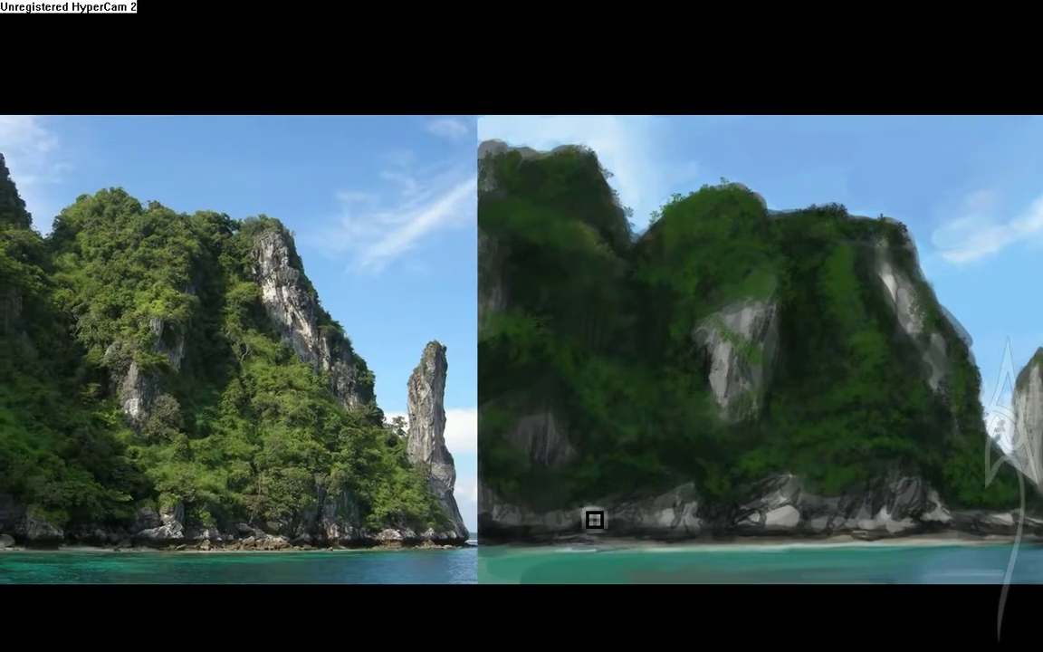
pyautogui.hscroll(-3, 634, 517)
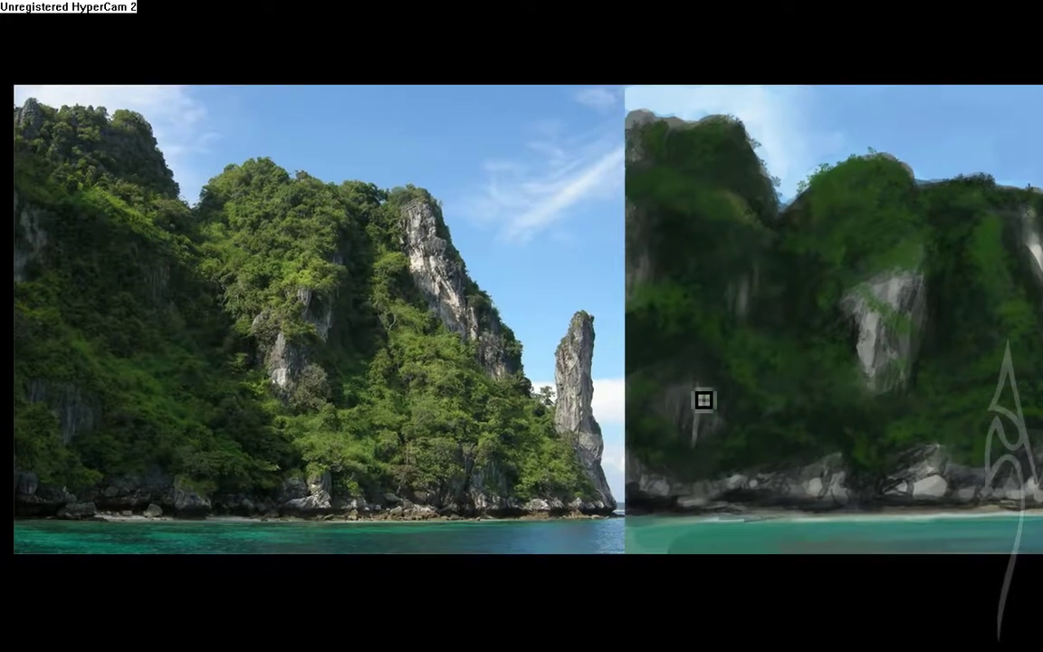
pyautogui.scroll(-1, 703, 400)
pyautogui.hscroll(3, 842, 442)
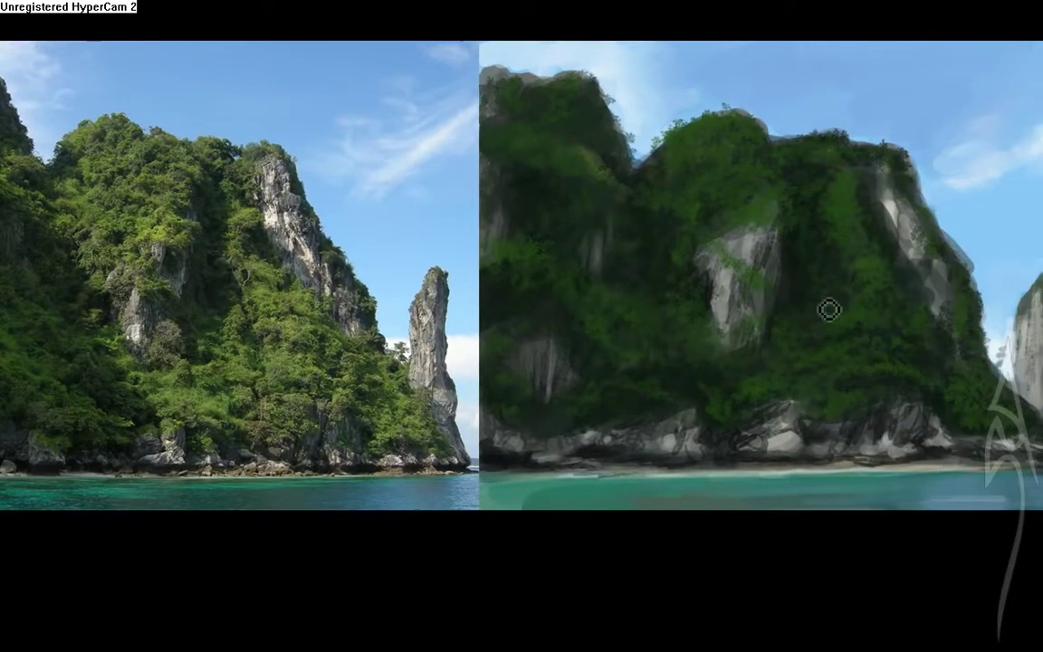
pyautogui.moveTo(905, 256); pyautogui.dragTo(949, 327)
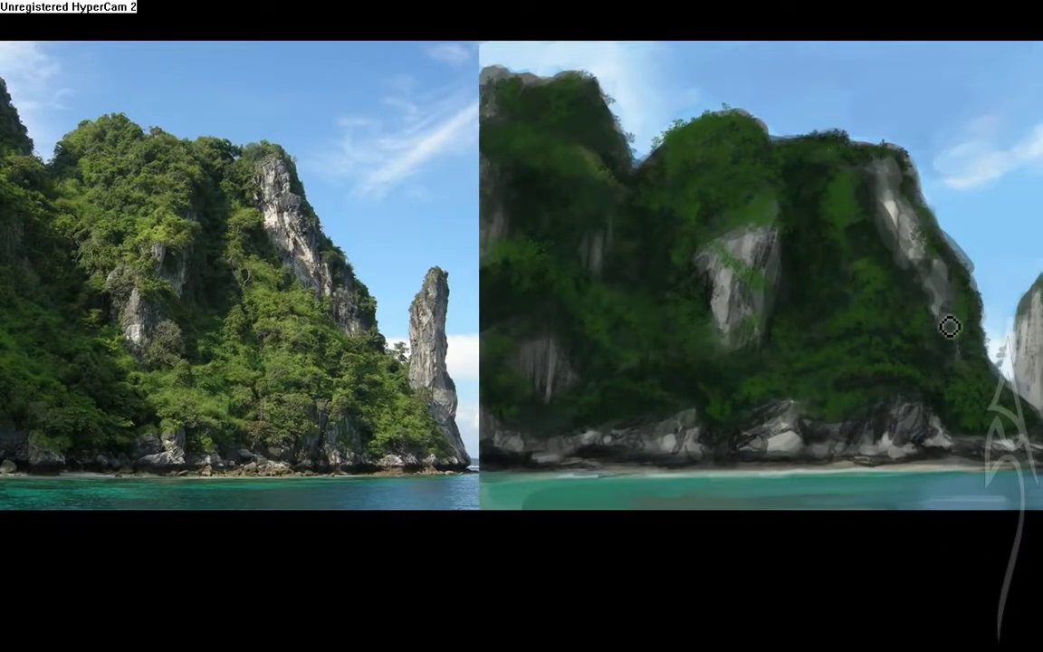
# Step: Add green foliage strokes on the island slope and light-green foliage near the hilltop
pyautogui.hscroll(1, 722, 266)
pyautogui.hscroll(2, 978, 354)
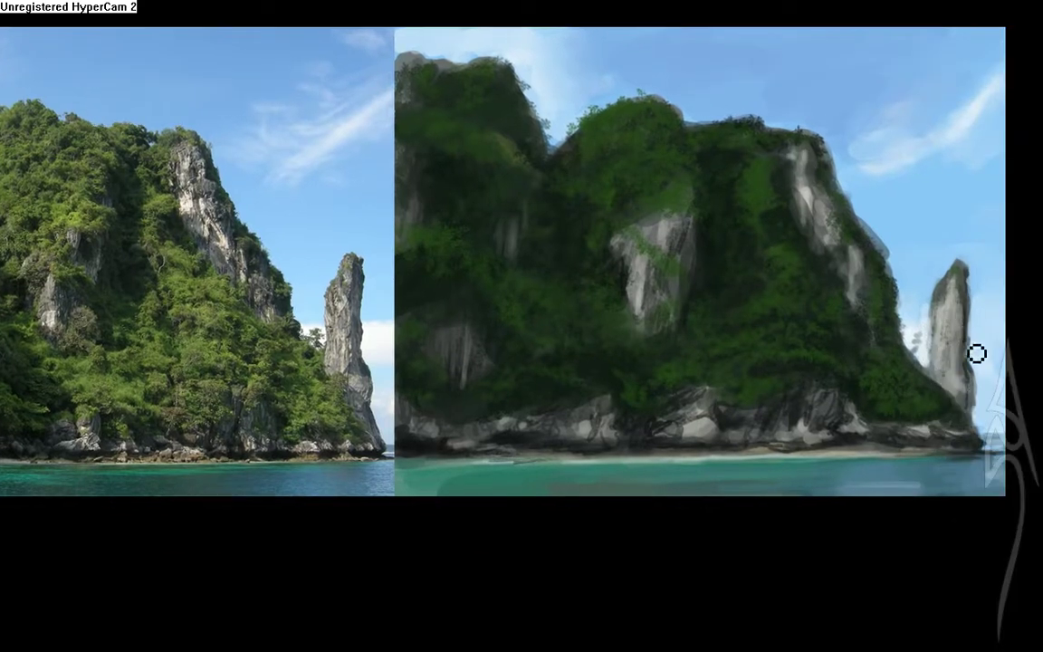
pyautogui.hscroll(-1, 952, 395)
pyautogui.hscroll(-1, 840, 402)
pyautogui.scroll(2, 794, 426)
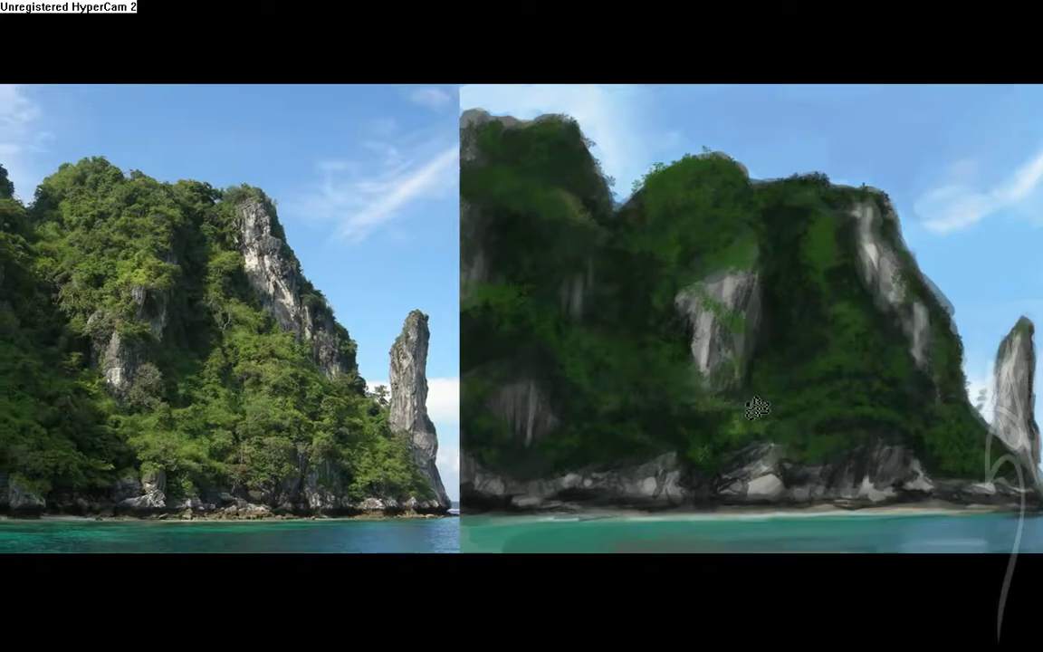
pyautogui.moveTo(724, 412); pyautogui.dragTo(683, 384)
pyautogui.hscroll(-1, 693, 305)
pyautogui.hscroll(-2, 668, 293)
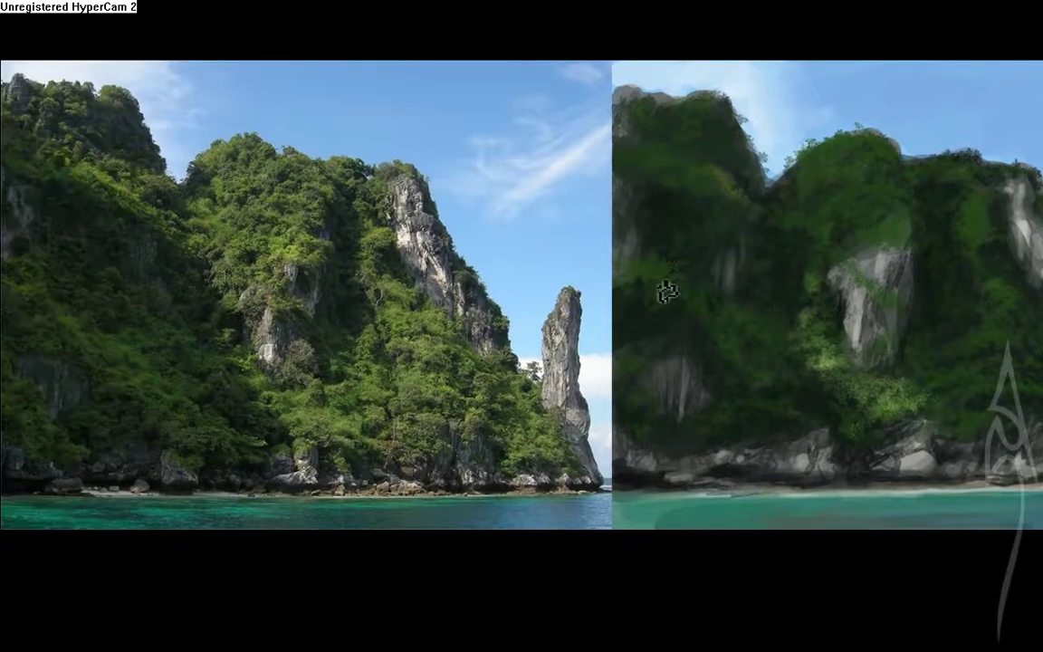
pyautogui.hscroll(-1, 749, 310)
pyautogui.scroll(-1, 748, 310)
pyautogui.hscroll(1, 749, 310)
pyautogui.hscroll(1, 815, 379)
pyautogui.scroll(2, 814, 379)
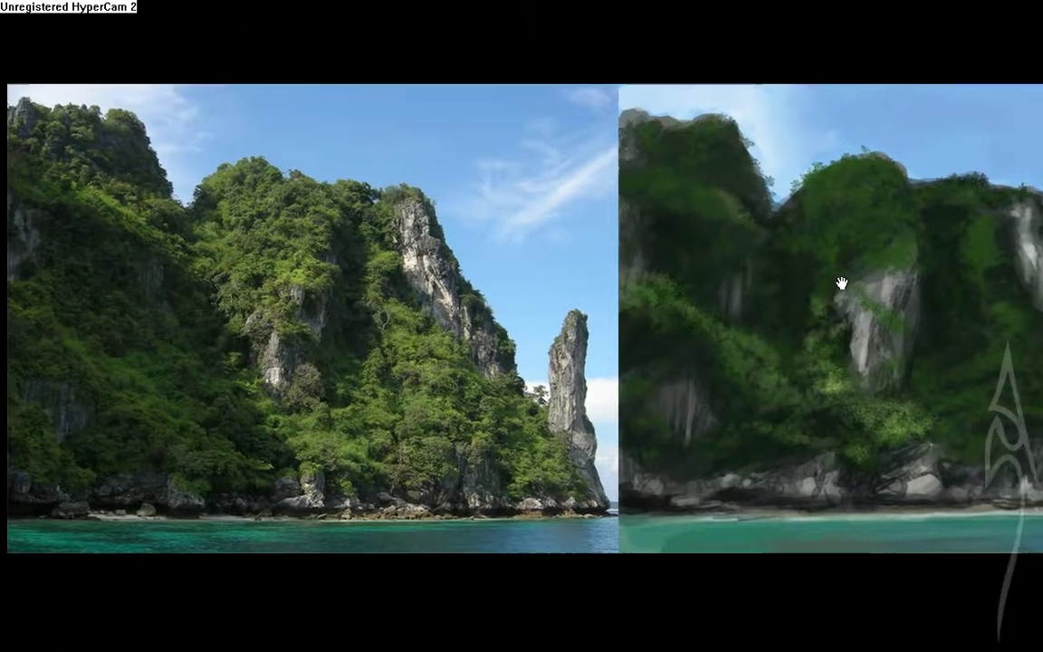
pyautogui.hscroll(-1, 840, 284)
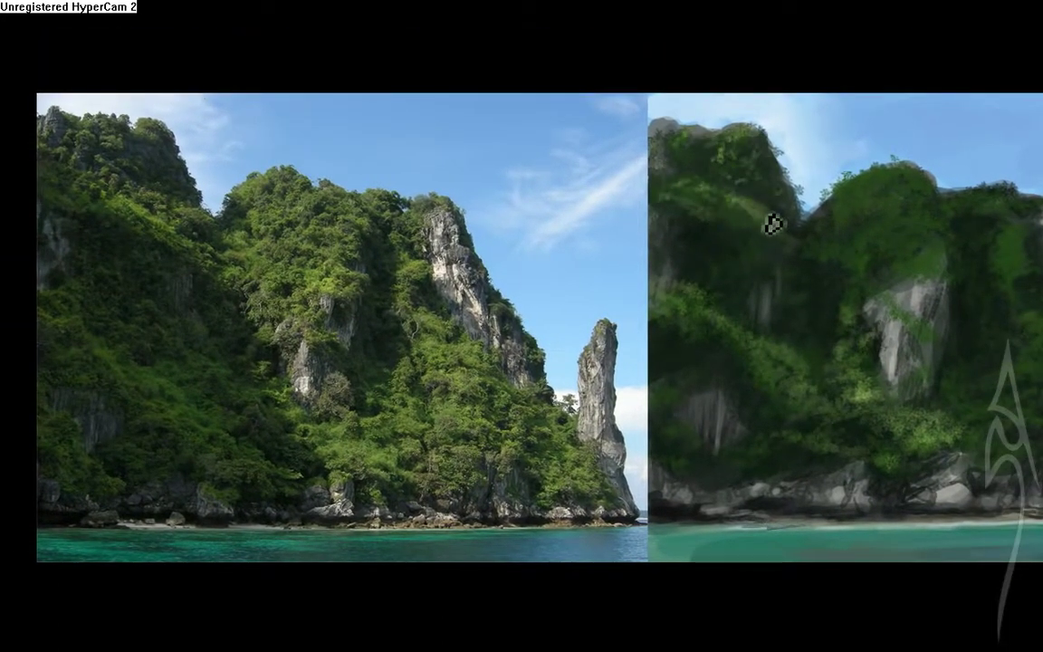
pyautogui.moveTo(789, 232)
pyautogui.mouseDown()
pyautogui.moveTo(875, 207)
pyautogui.moveTo(945, 209)
pyautogui.mouseUp()
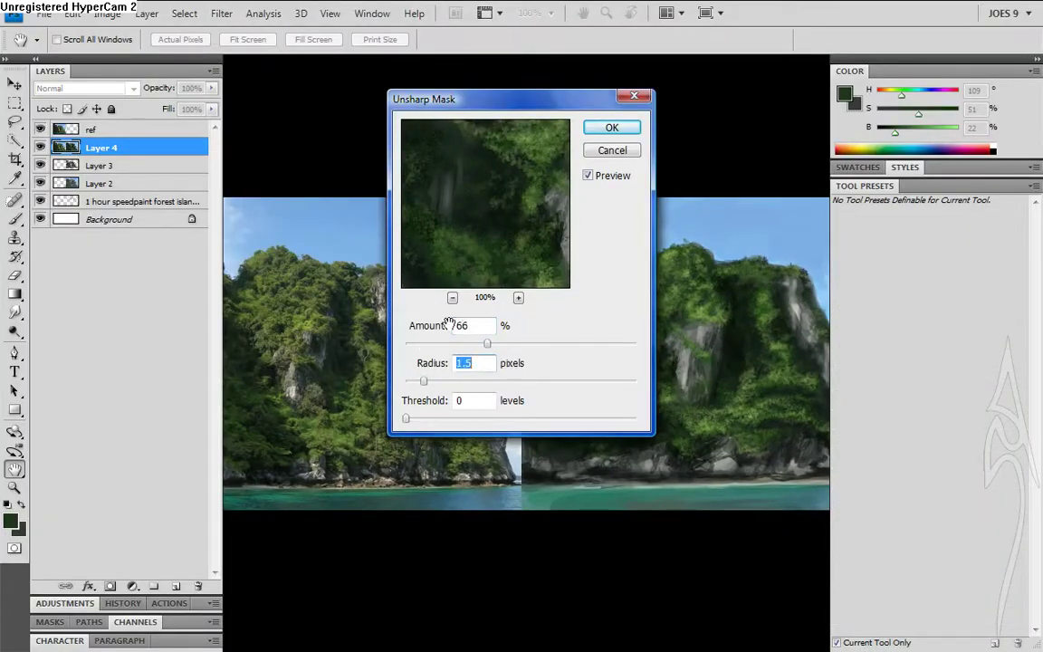
# Step: Apply Unsharp Mask at radius 1.5 pixels and threshold 0 to the painting
pyautogui.click(924, 262)
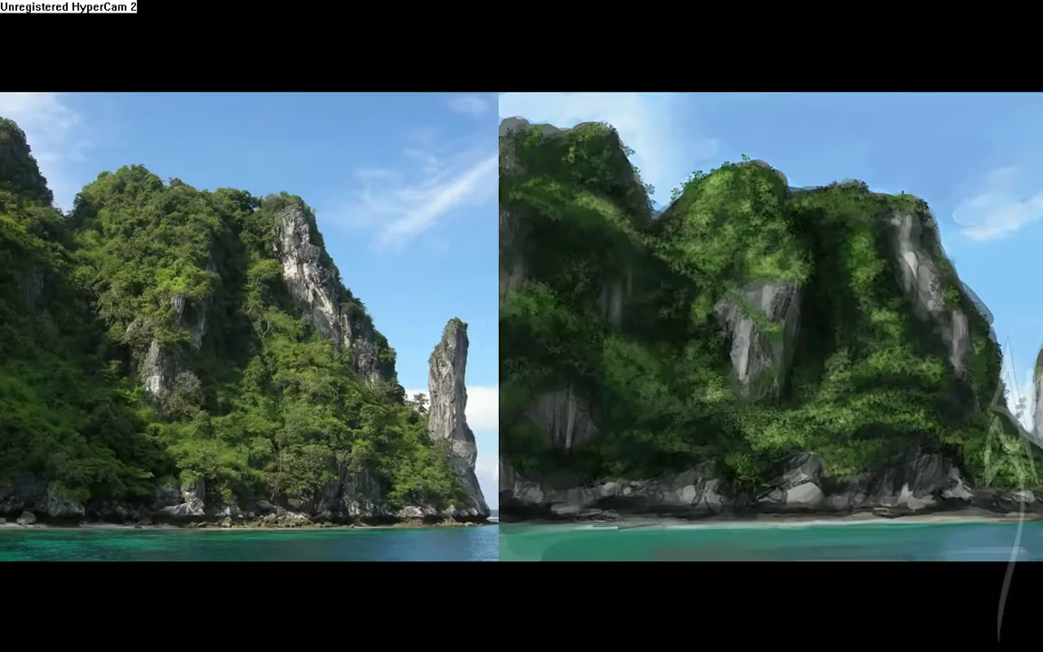